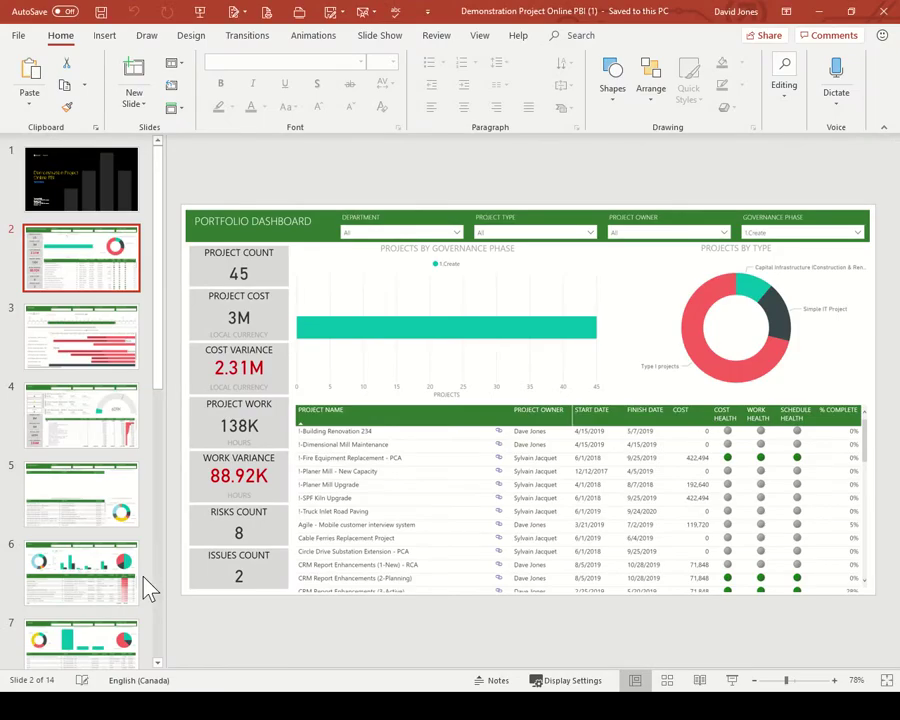
Review PowerPoint's Timeline, Costs and Milestones slides, then return to Power BI's Project Status report
key(Down)
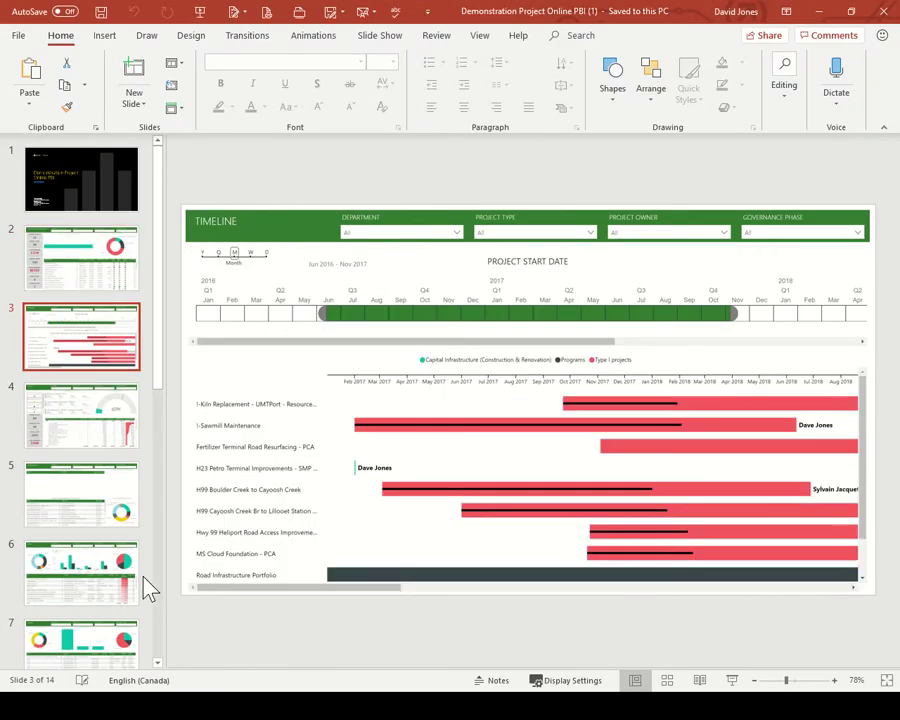
key(Down)
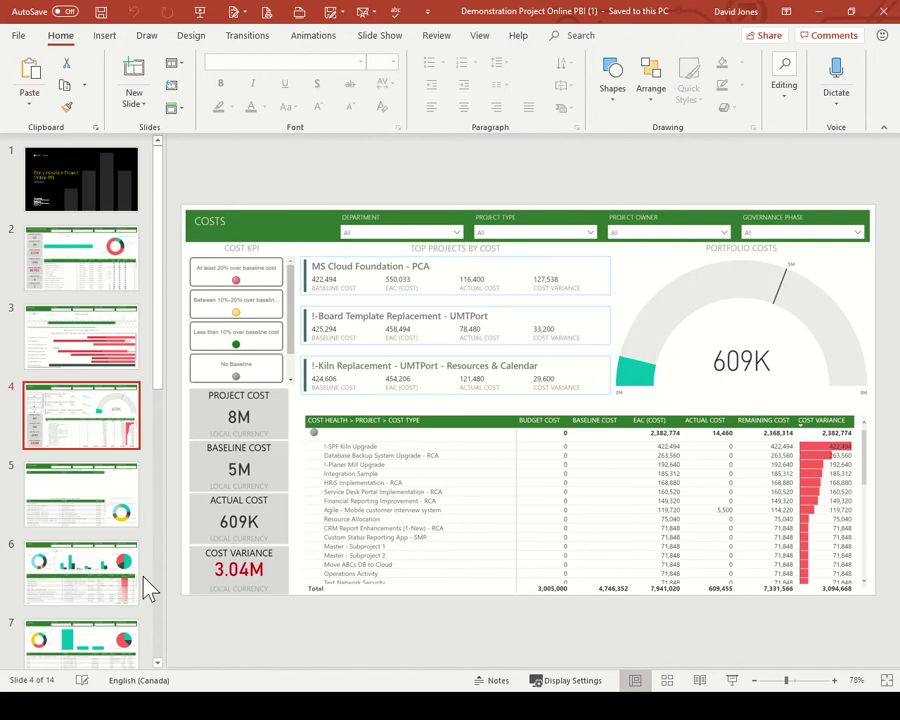
key(Down)
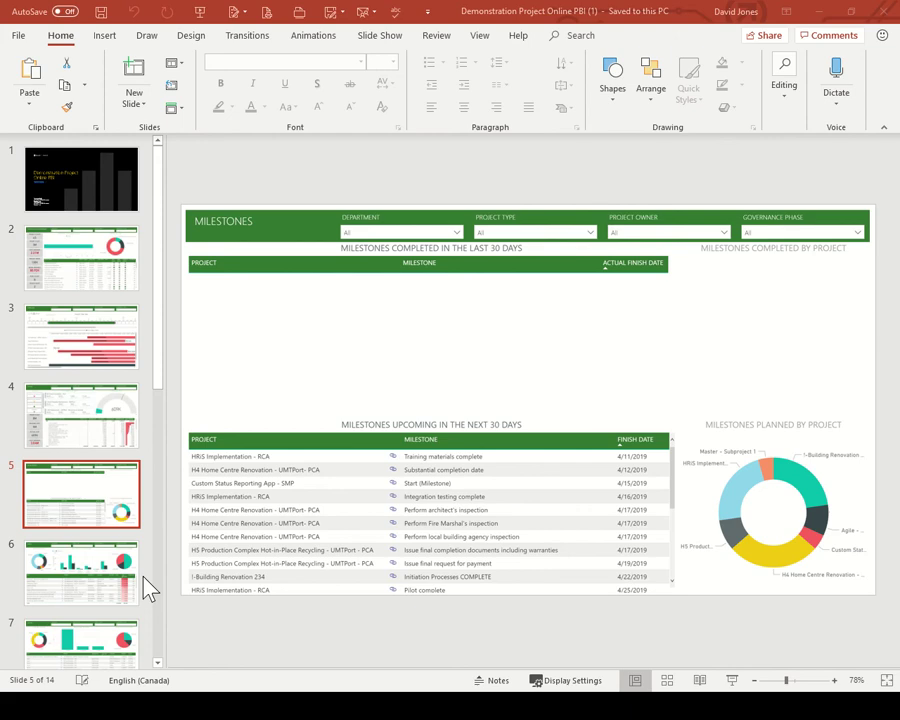
key(alt+Tab)
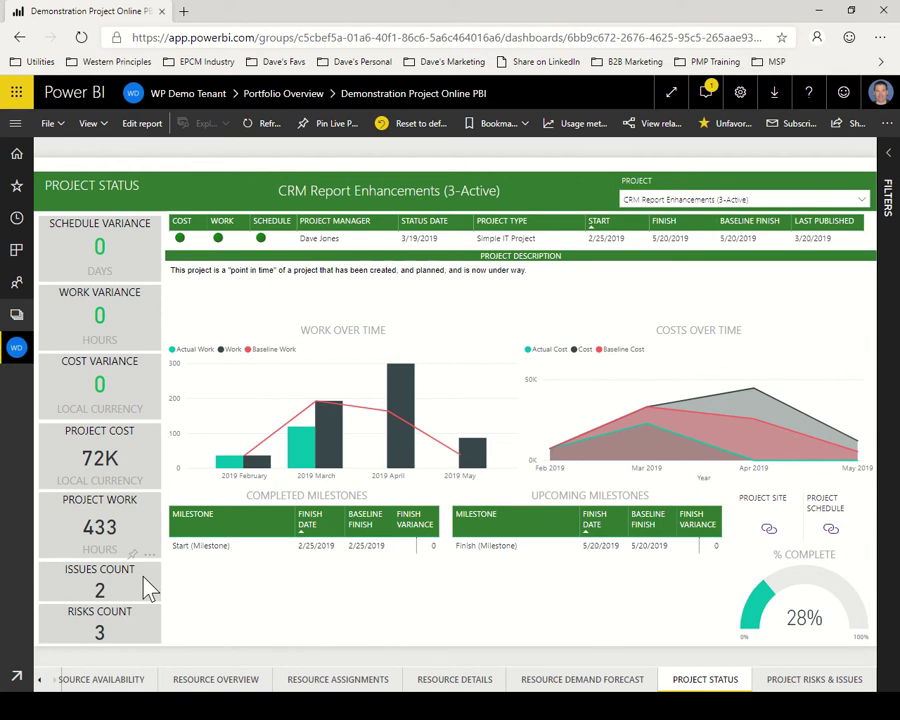
Open the Project Risks & Issues page of the Power BI report
click(825, 683)
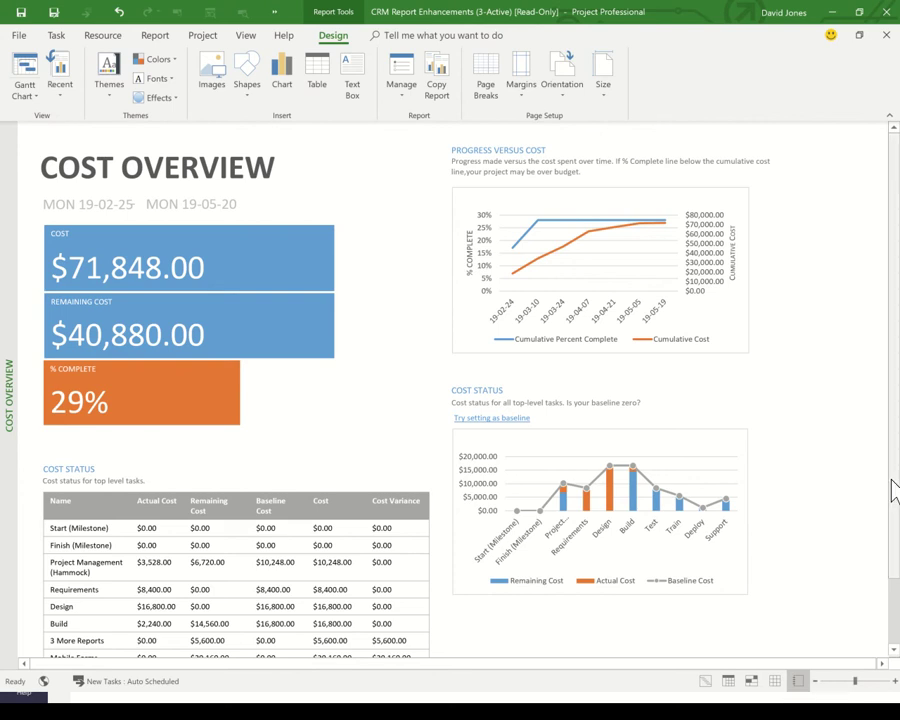
Open the Overallocated Resources report, then follow its link to the Team Planner view
click(152, 35)
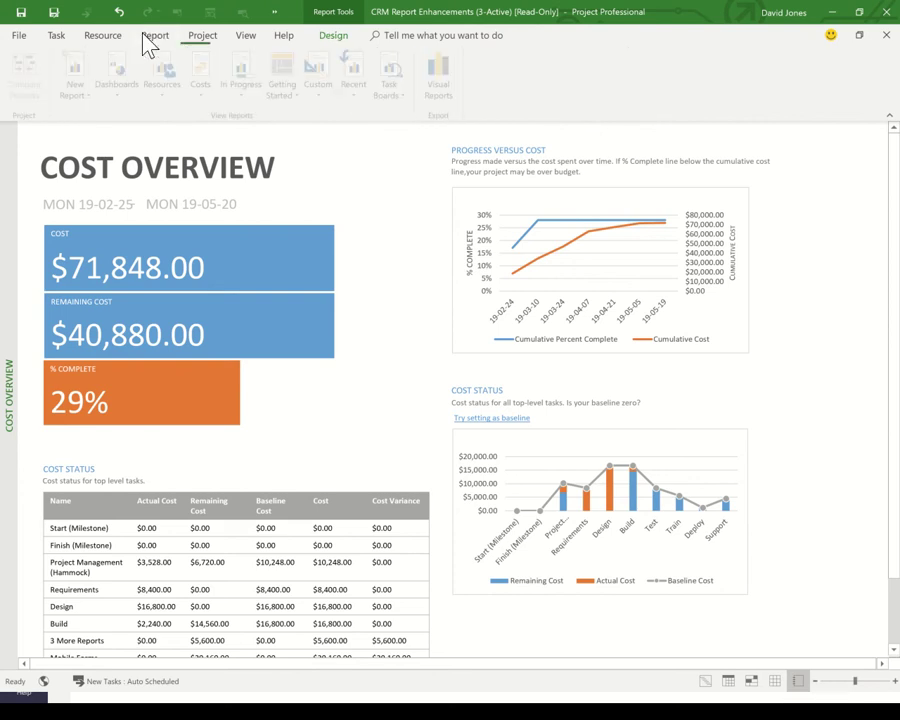
click(167, 95)
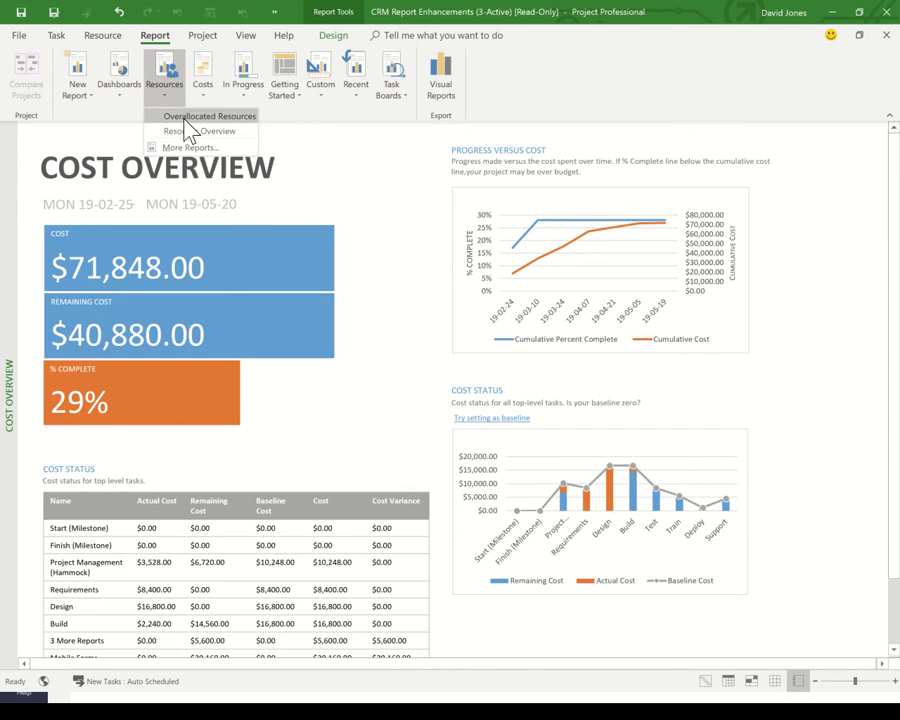
click(192, 117)
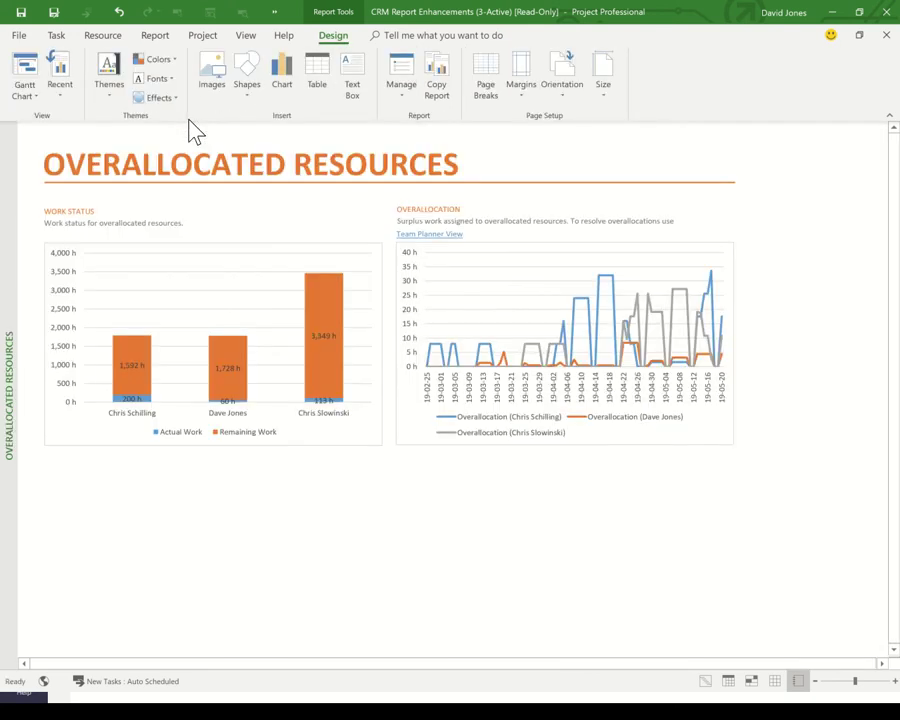
click(416, 235)
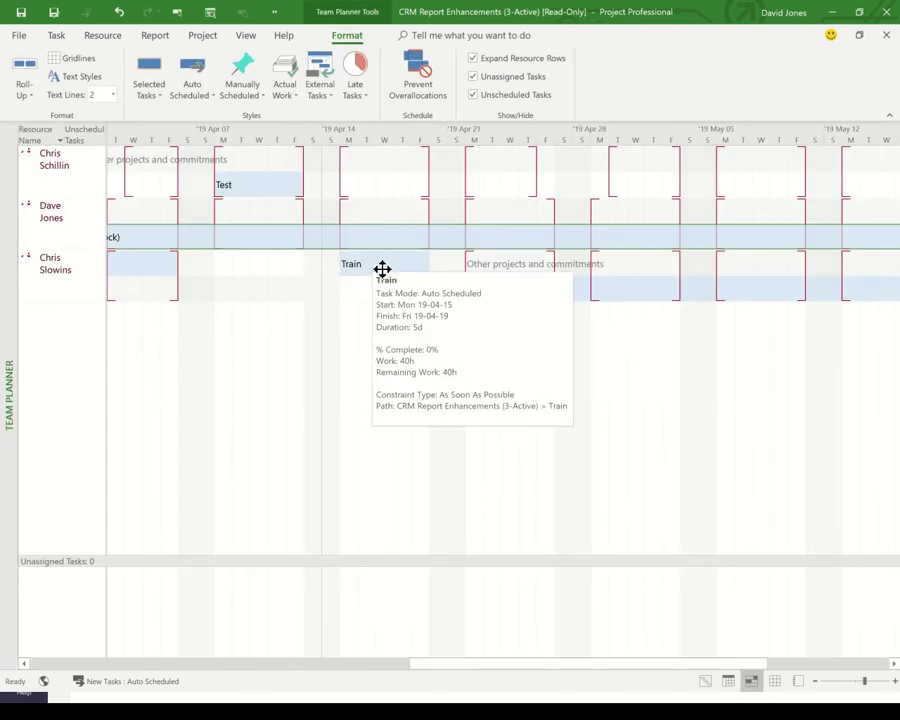
Show the CRM Report Enhancements tasks in the Gantt Chart view
click(52, 38)
click(27, 68)
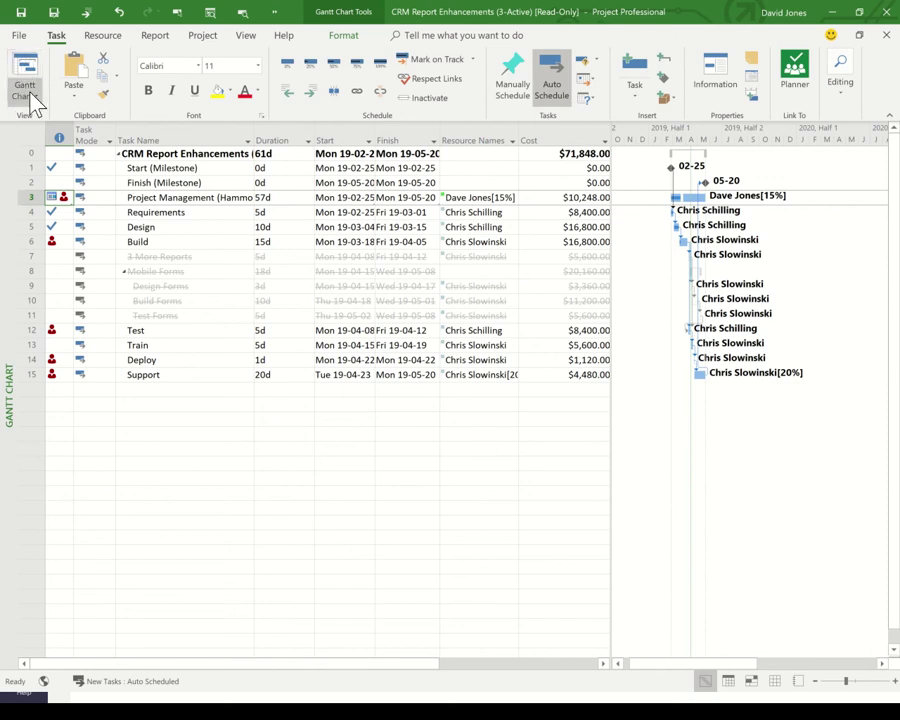
Switch to the Calendar view and page through its print preview
click(28, 92)
click(40, 159)
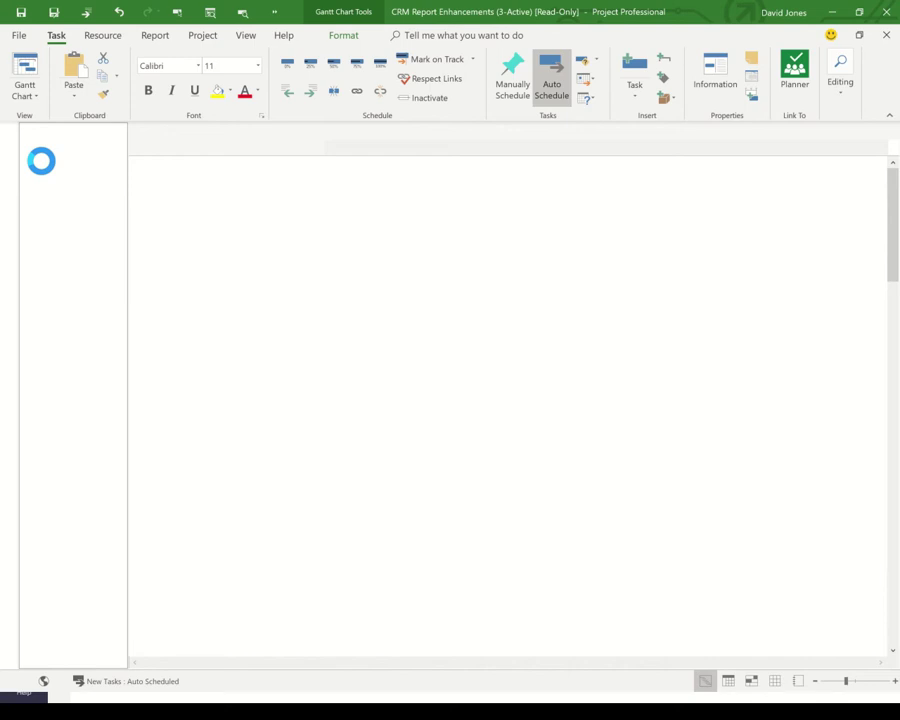
click(21, 37)
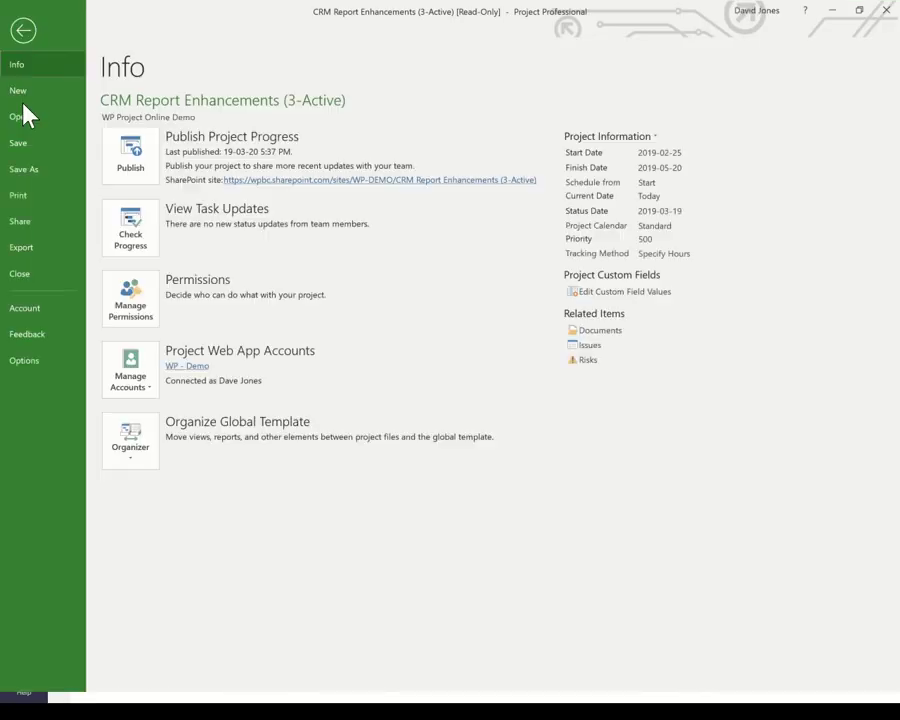
click(36, 197)
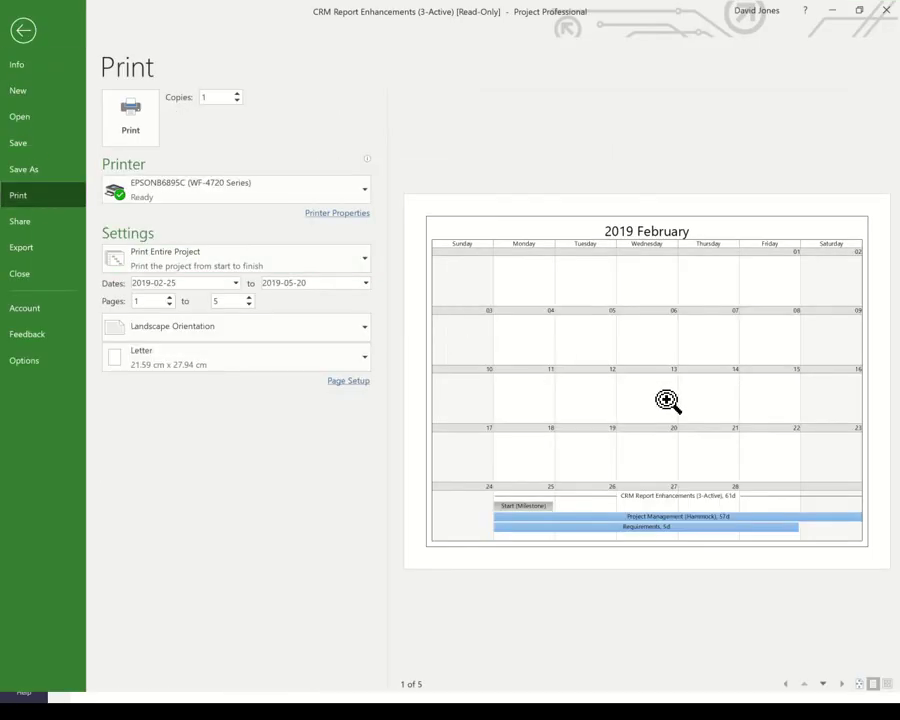
click(823, 685)
click(823, 685)
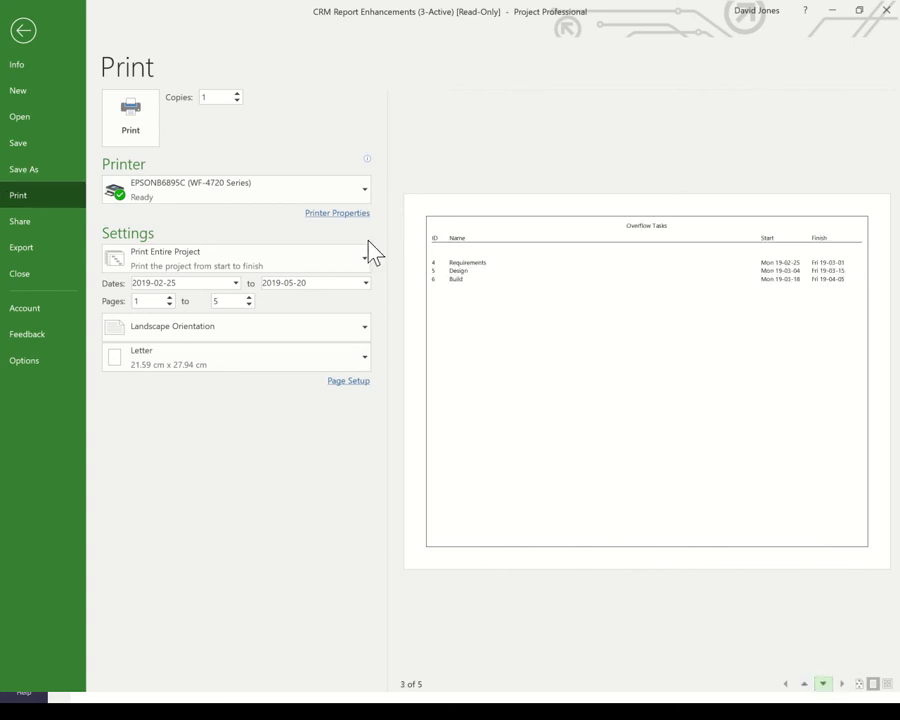
Leave the calendar preview and return to the Gantt Chart view for printing
click(23, 30)
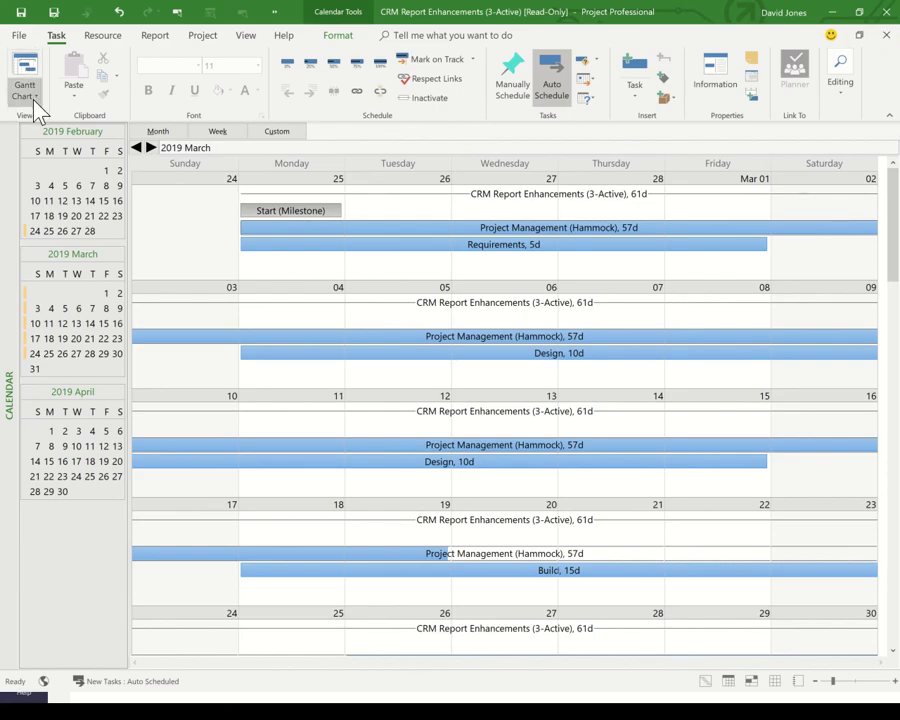
click(34, 100)
click(42, 173)
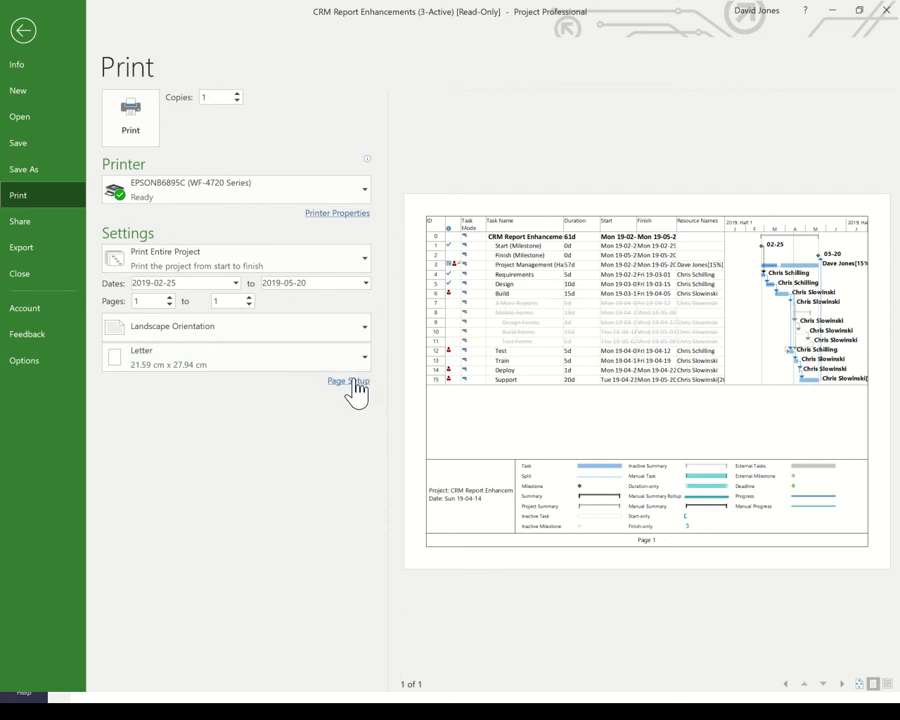
Check the Gantt print's Header, Legend and View page-setup tabs, then exit the print preview
click(353, 382)
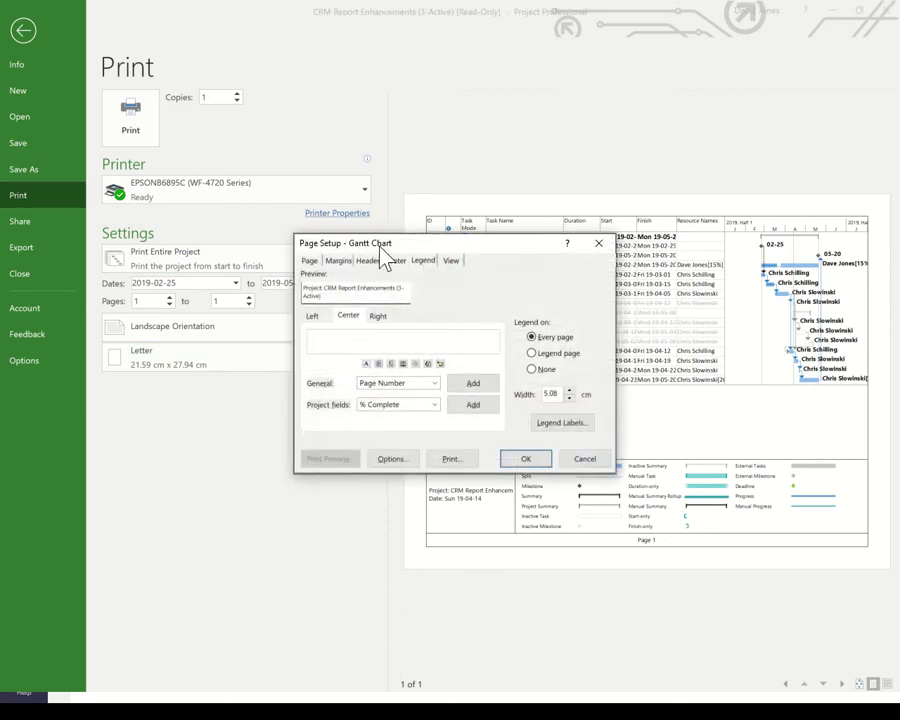
click(369, 261)
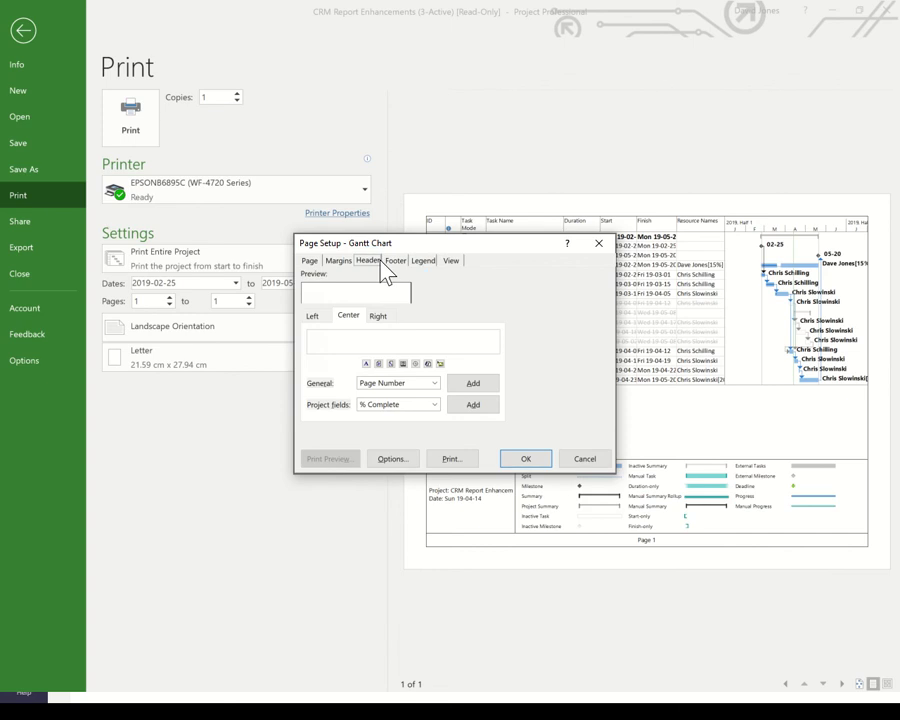
click(431, 260)
click(446, 262)
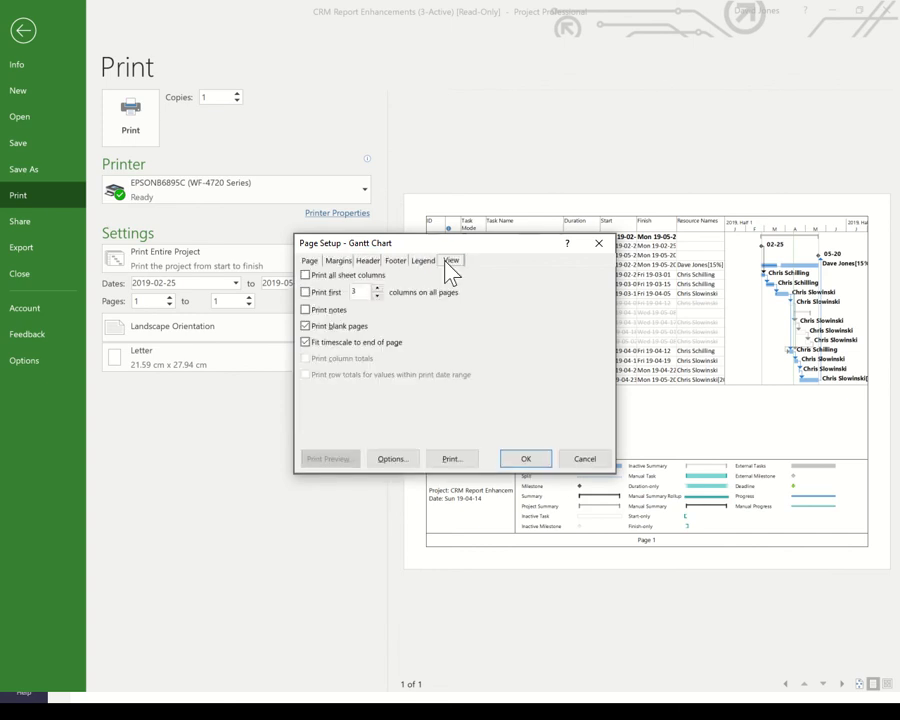
click(528, 459)
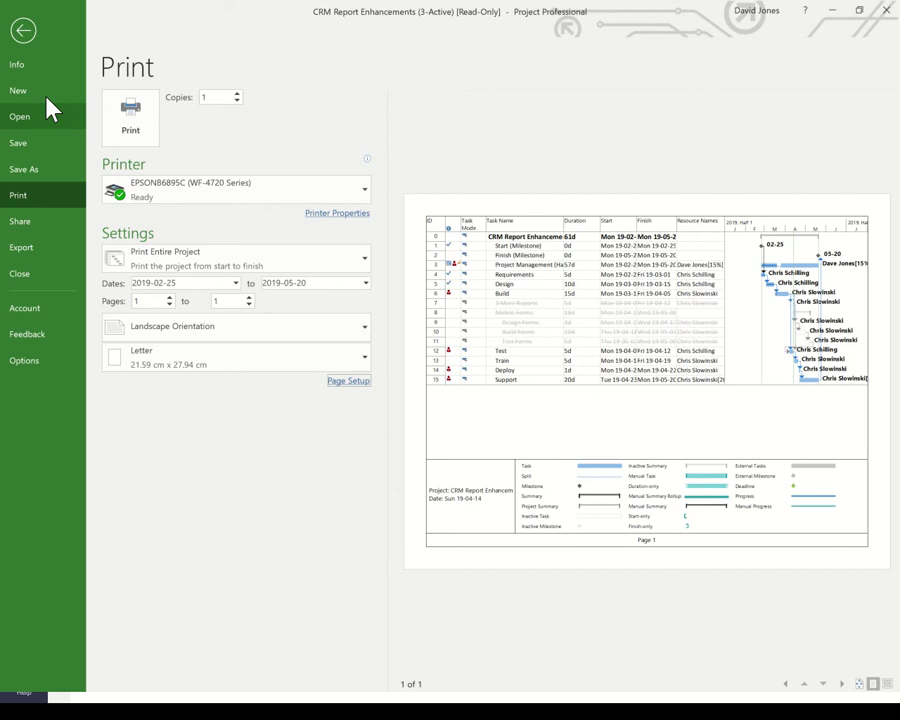
click(23, 30)
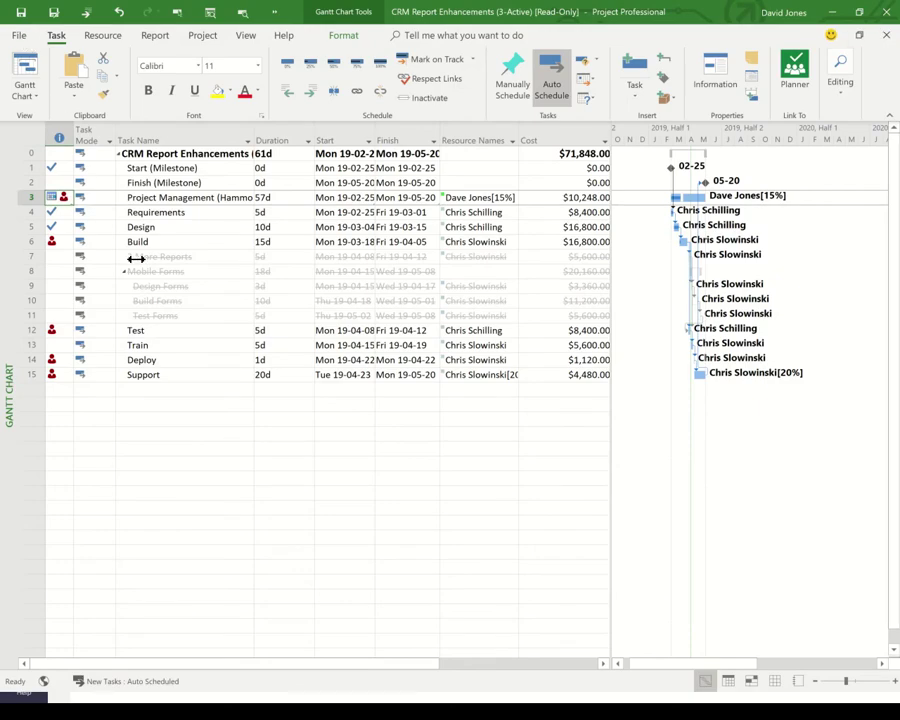
Start saving as a local file with enterprise fields and inspect the PDF, XPS, Excel, CSV and XML formats
click(20, 36)
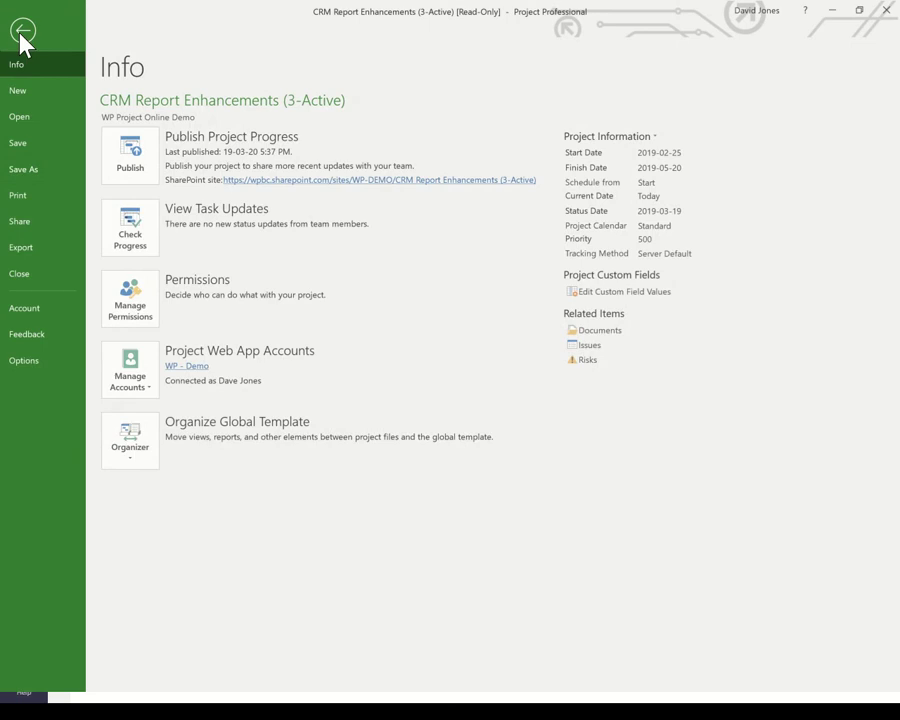
click(42, 170)
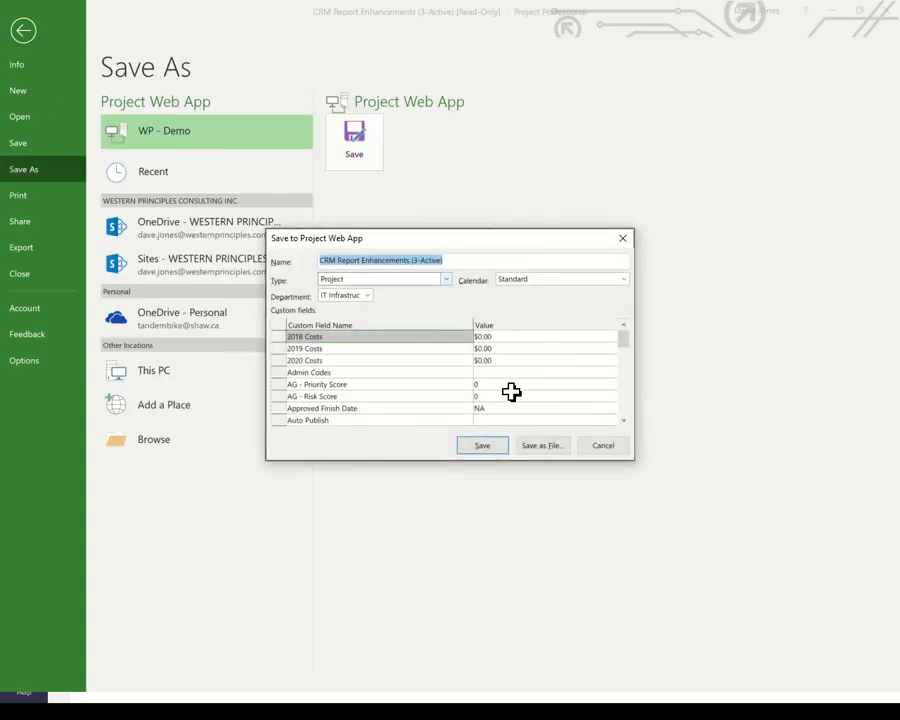
click(540, 452)
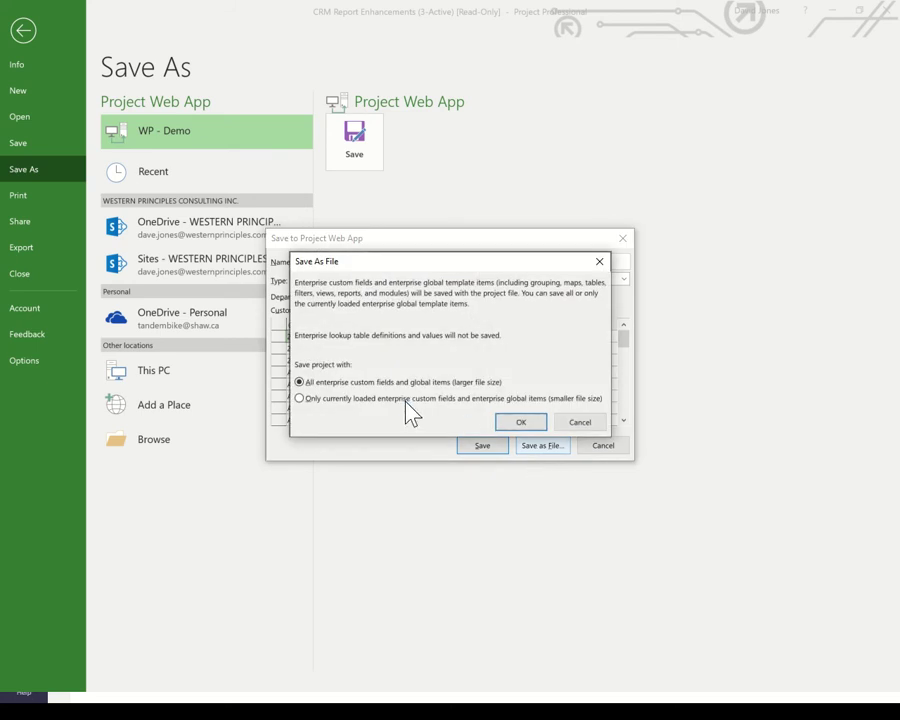
click(518, 422)
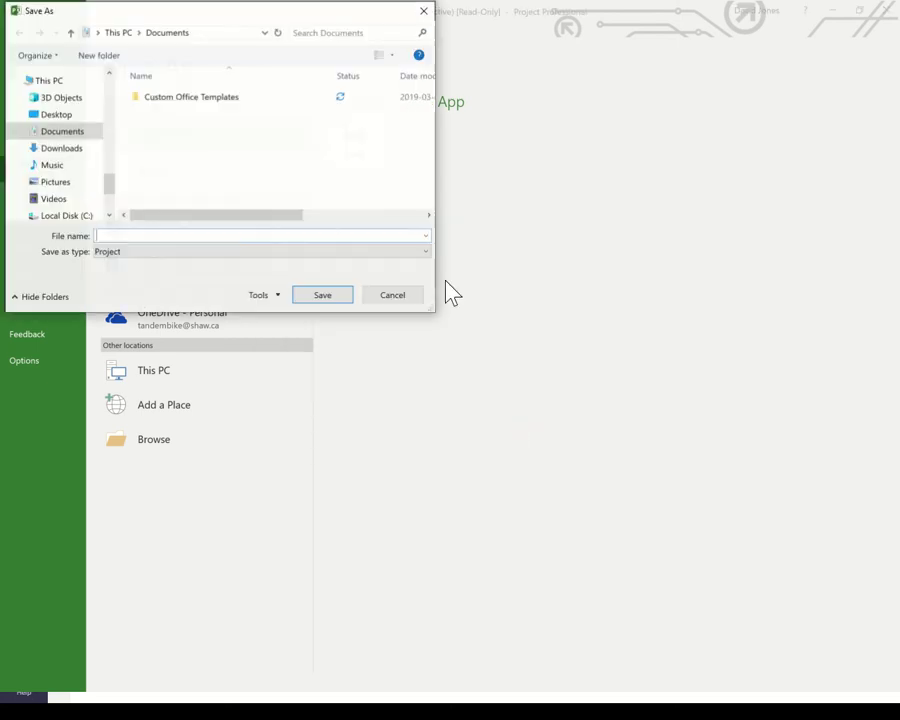
click(410, 254)
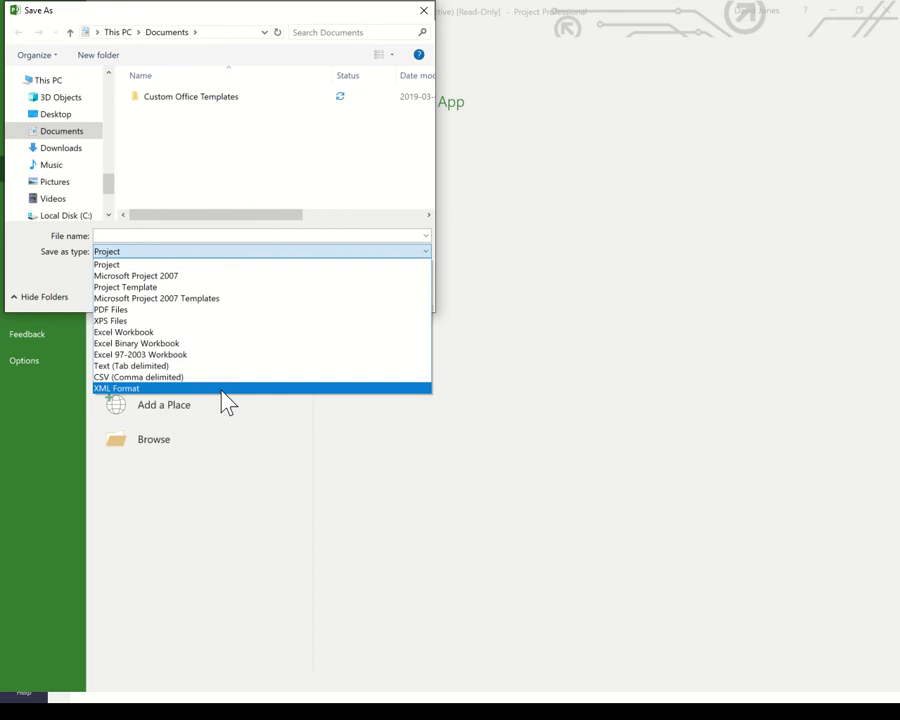
click(468, 390)
Cancel the save and bring up the Share page's option to email the project as an attachment
click(410, 302)
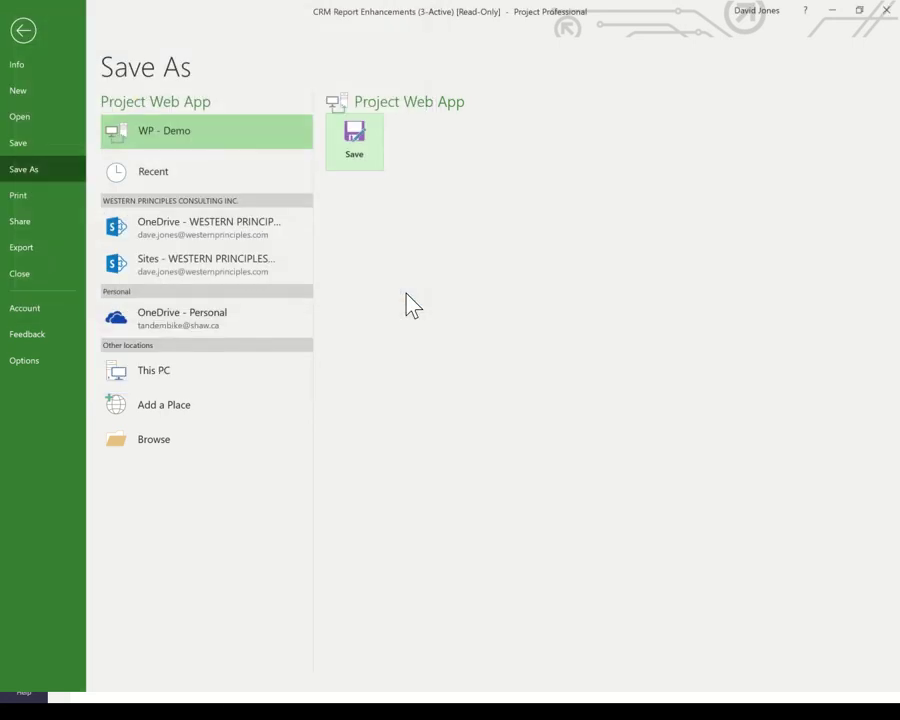
click(28, 224)
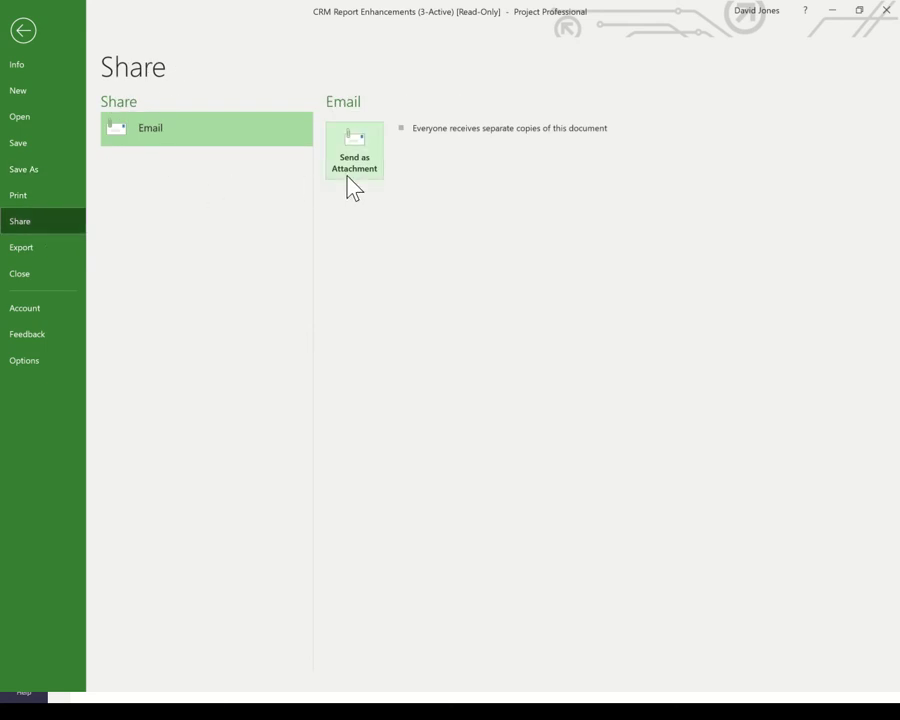